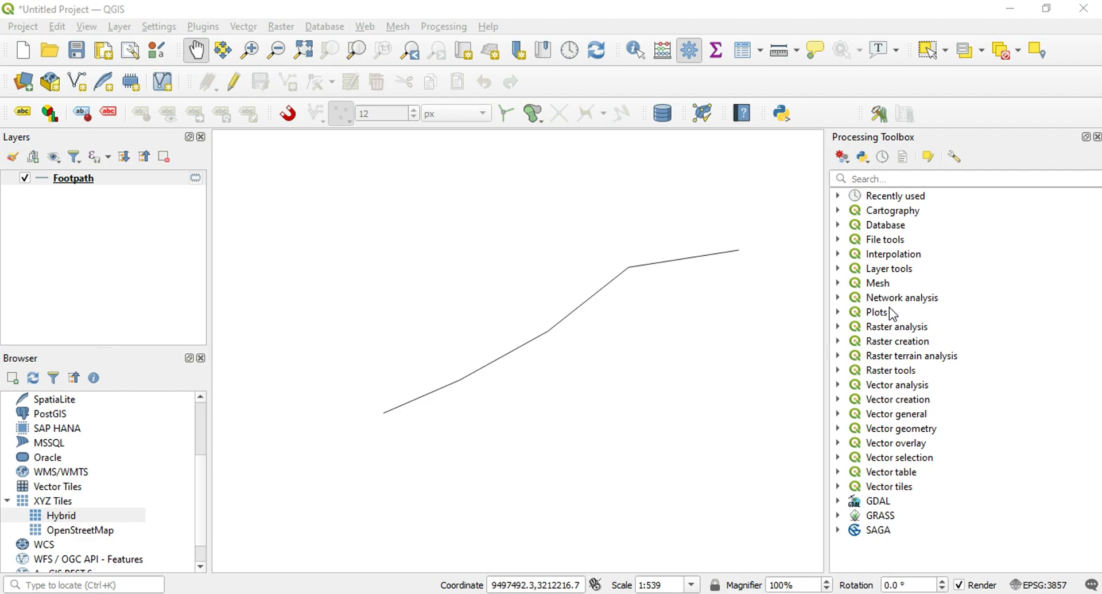
Switch to the Chrome window showing the SVG Repo footprint icon page
{"action": "left_click", "coordinate": [567, 593]}
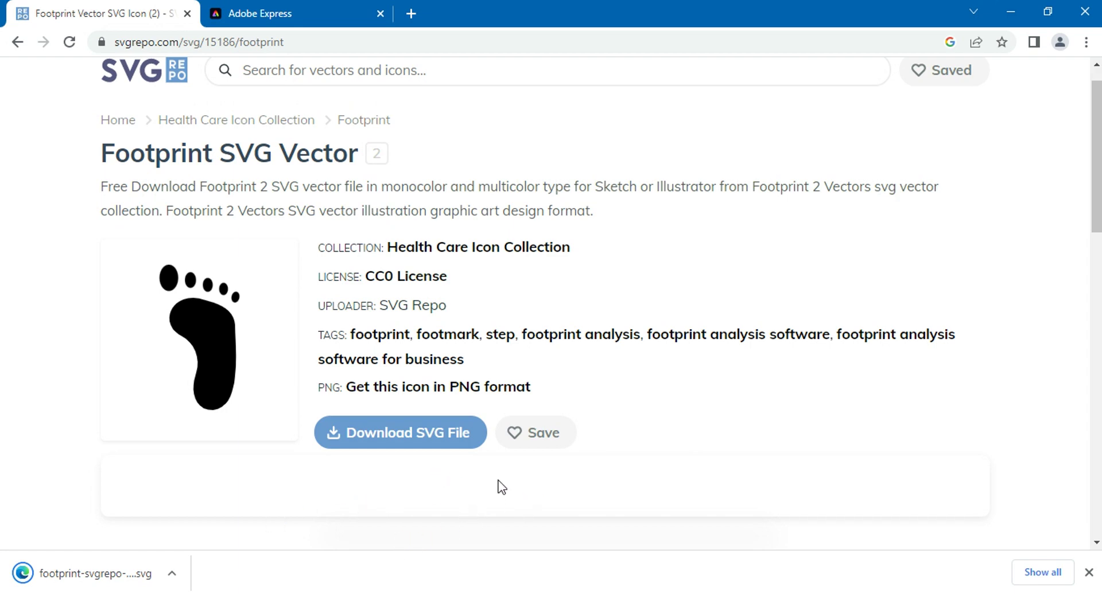
Add the E:\SVG Files folder to the SVG Paths list under Options > System and save
{"action": "key", "text": "alt+Tab"}
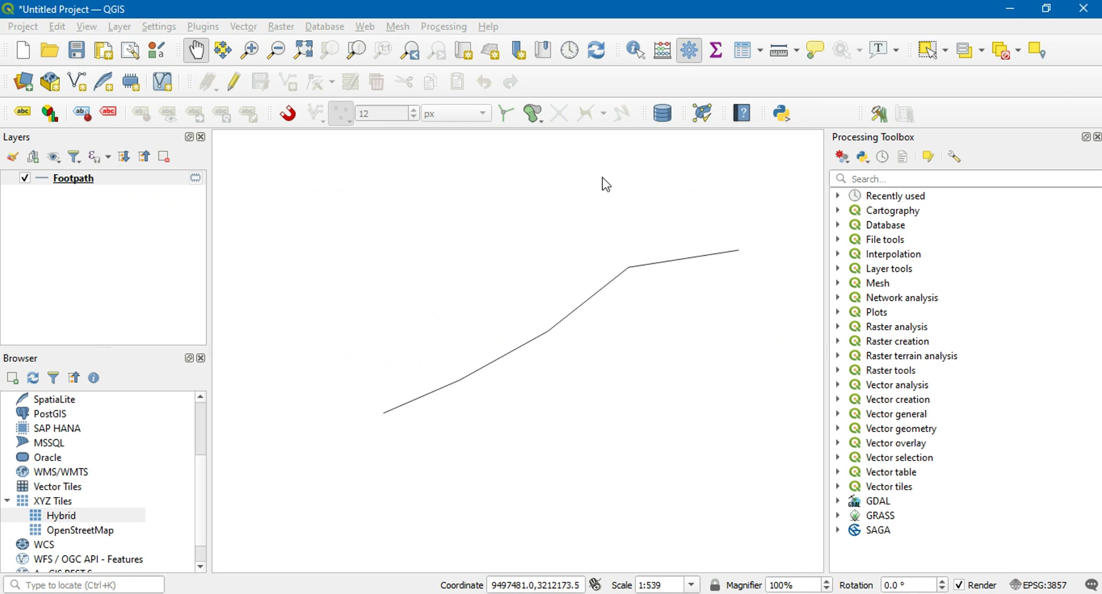
{"action": "left_click", "coordinate": [157, 27]}
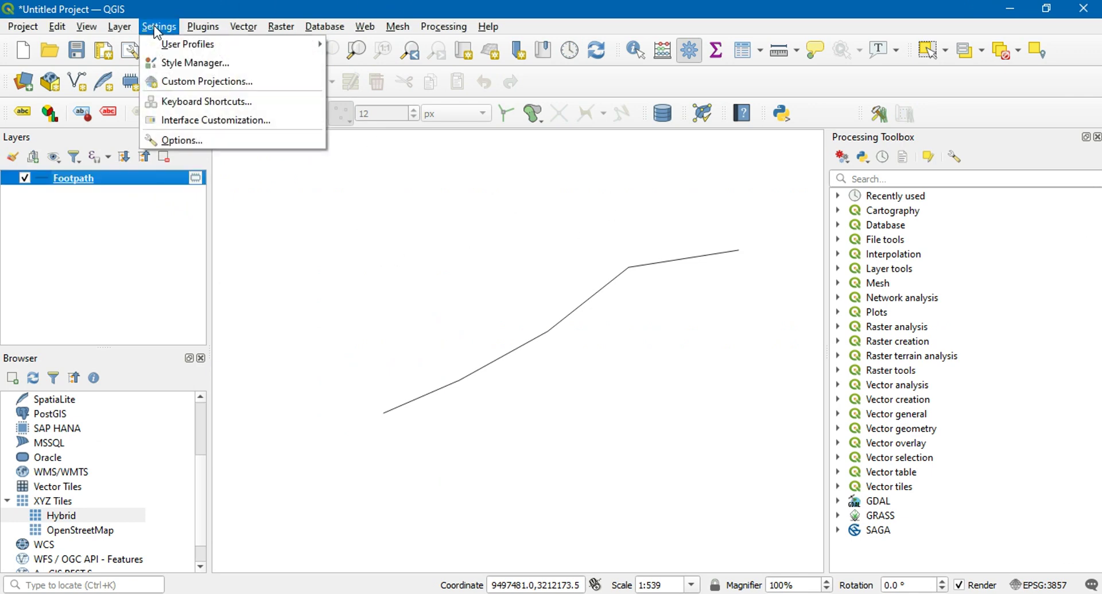
{"action": "left_click", "coordinate": [154, 25]}
{"action": "left_click", "coordinate": [155, 27]}
{"action": "left_click", "coordinate": [194, 141]}
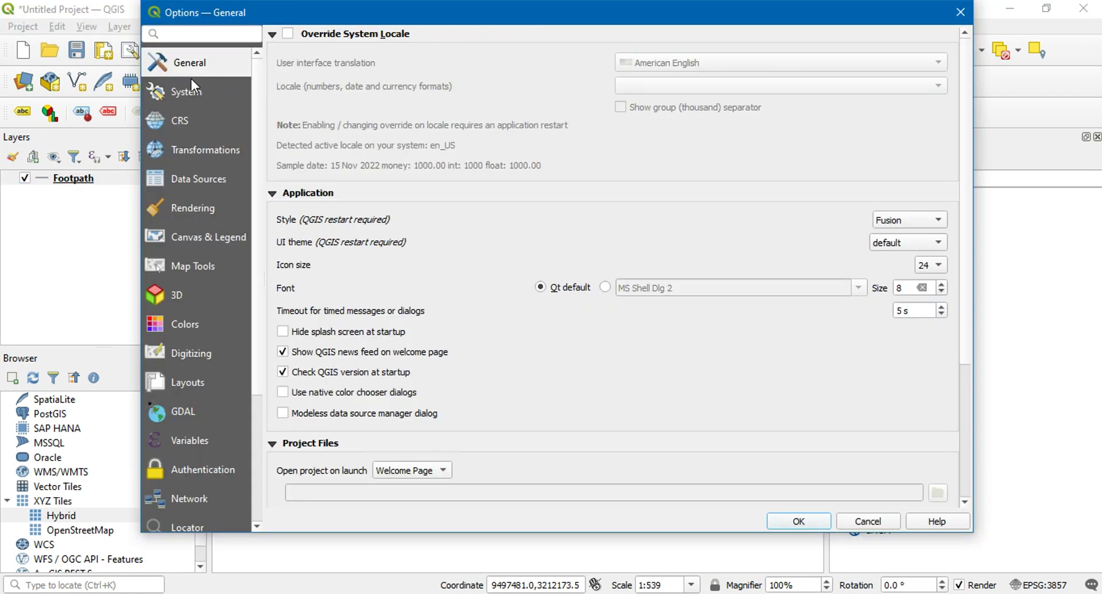
{"action": "left_click", "coordinate": [197, 93]}
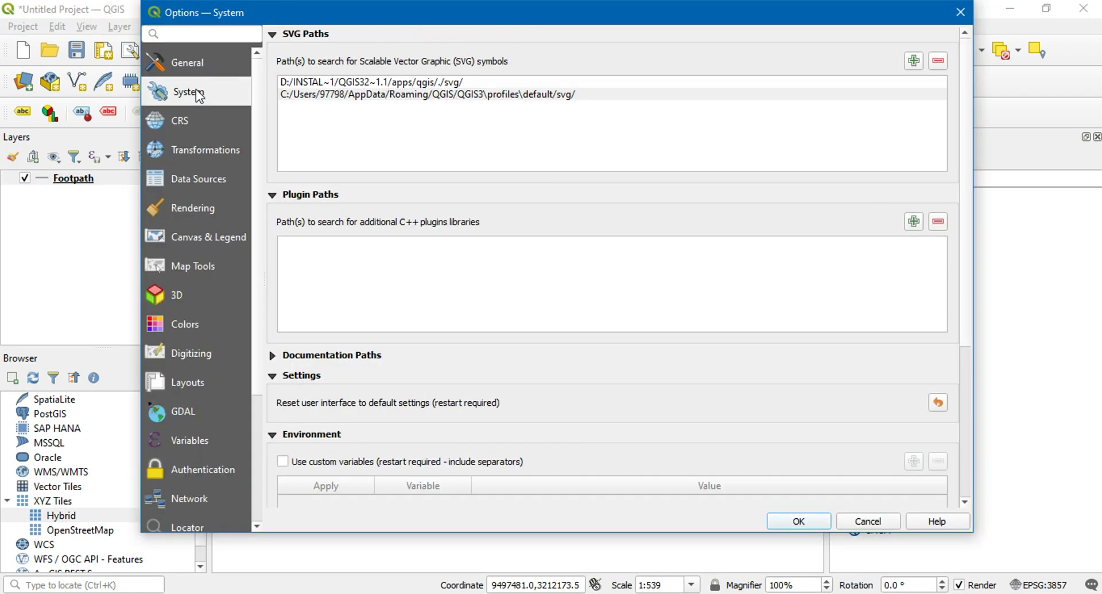
{"action": "left_click", "coordinate": [453, 94]}
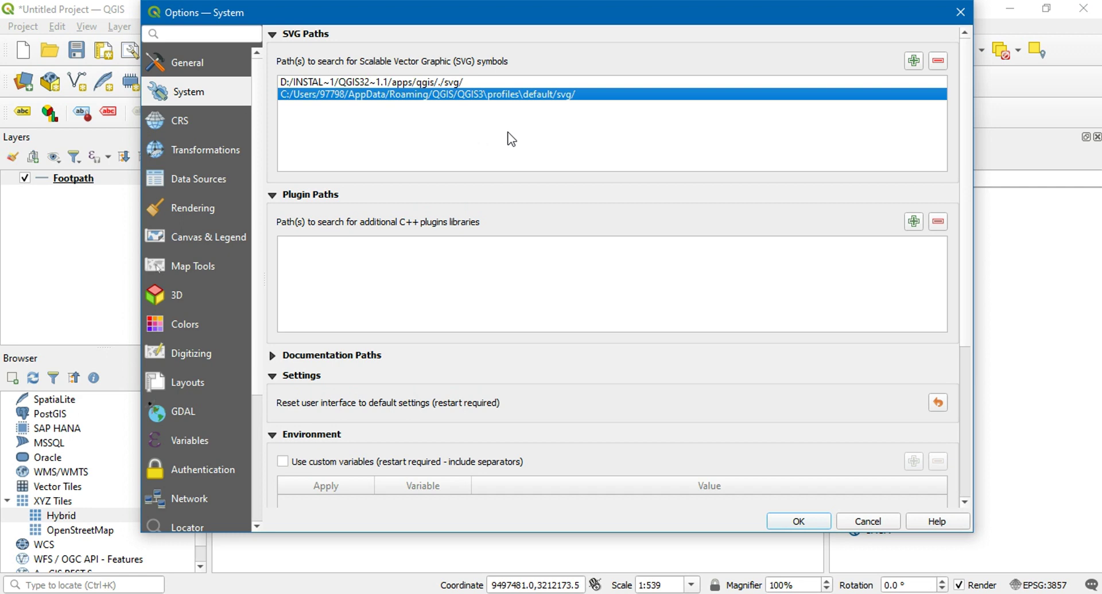
{"action": "left_click", "coordinate": [914, 61]}
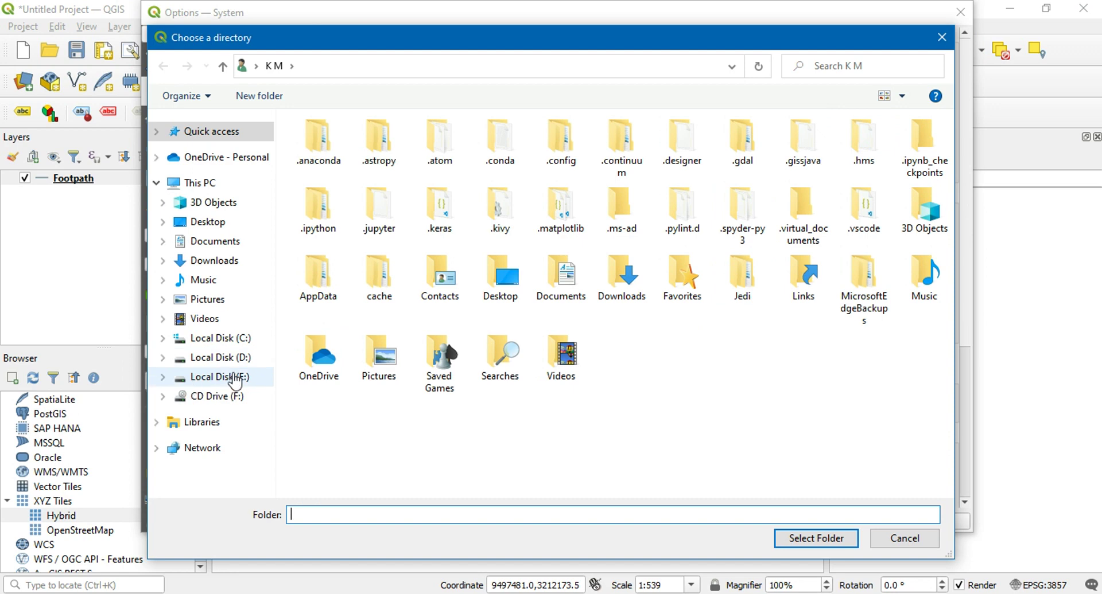
{"action": "left_click", "coordinate": [198, 377]}
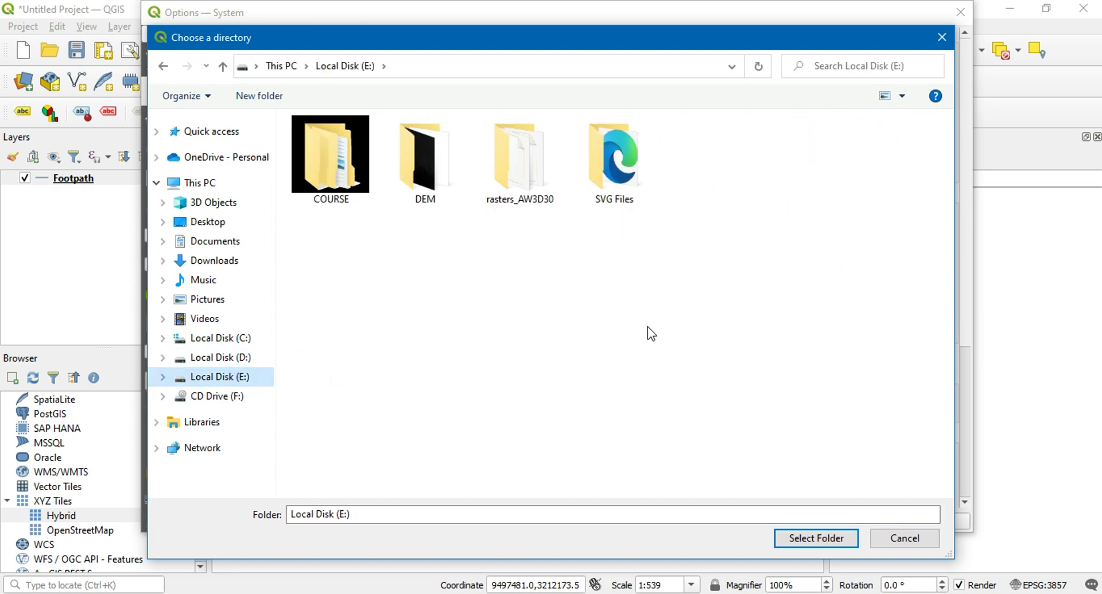
{"action": "left_click", "coordinate": [623, 179]}
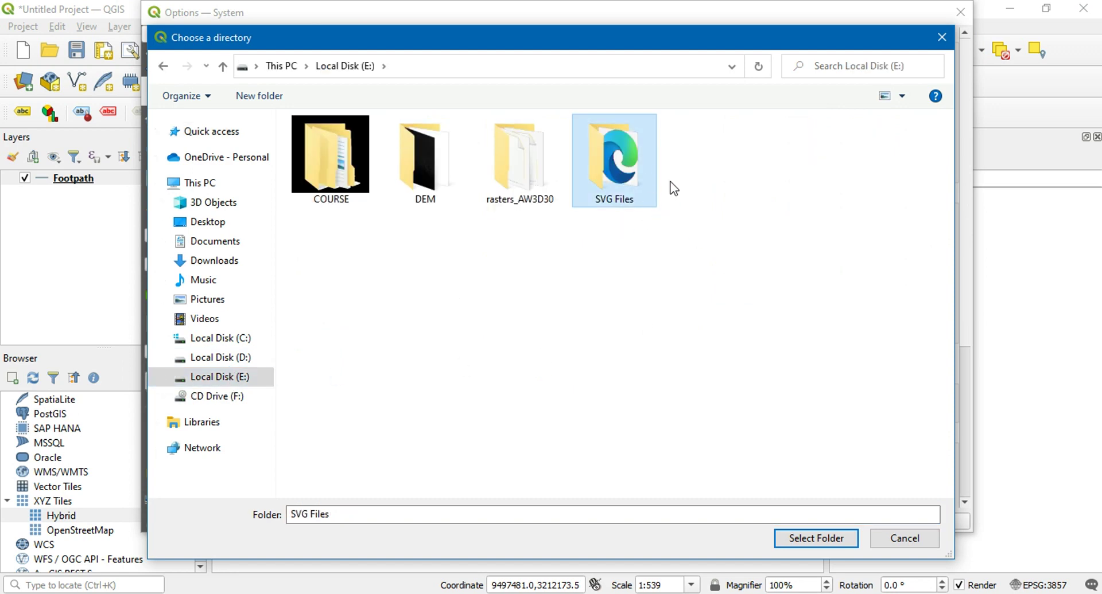
{"action": "left_click", "coordinate": [820, 538]}
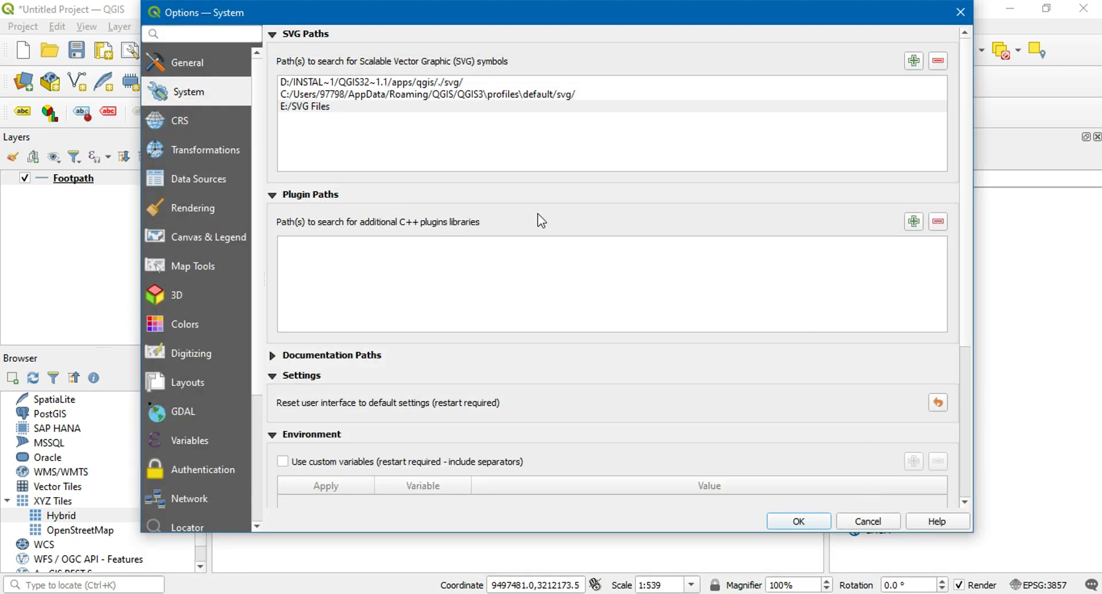
{"action": "left_click", "coordinate": [799, 522]}
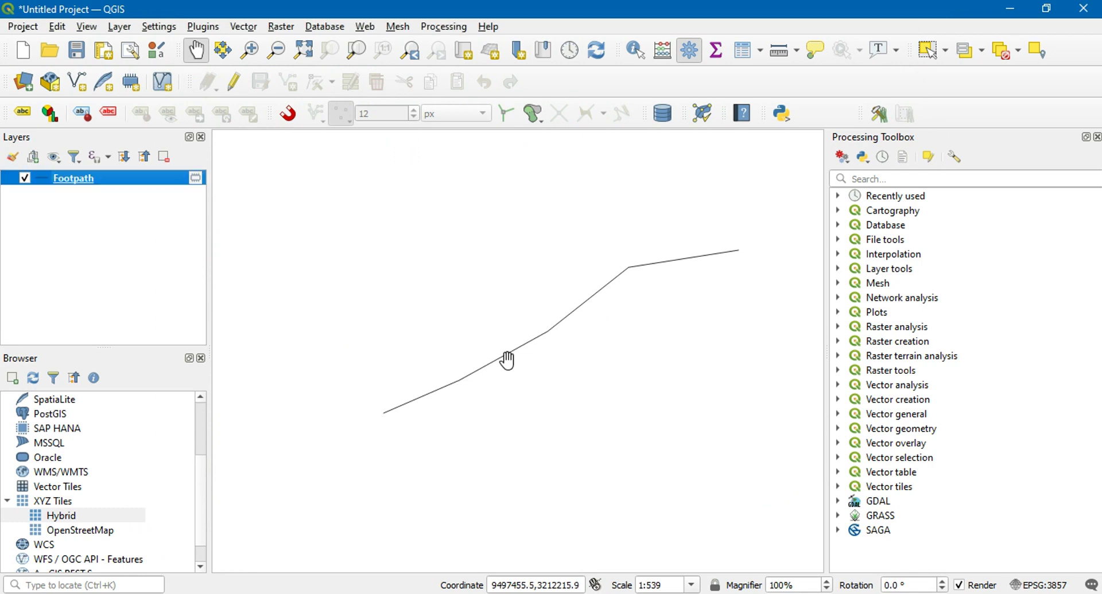
In the Footpath layer's Symbology, change the Simple Line symbol layer to a Marker Line
{"action": "right_click", "coordinate": [92, 179]}
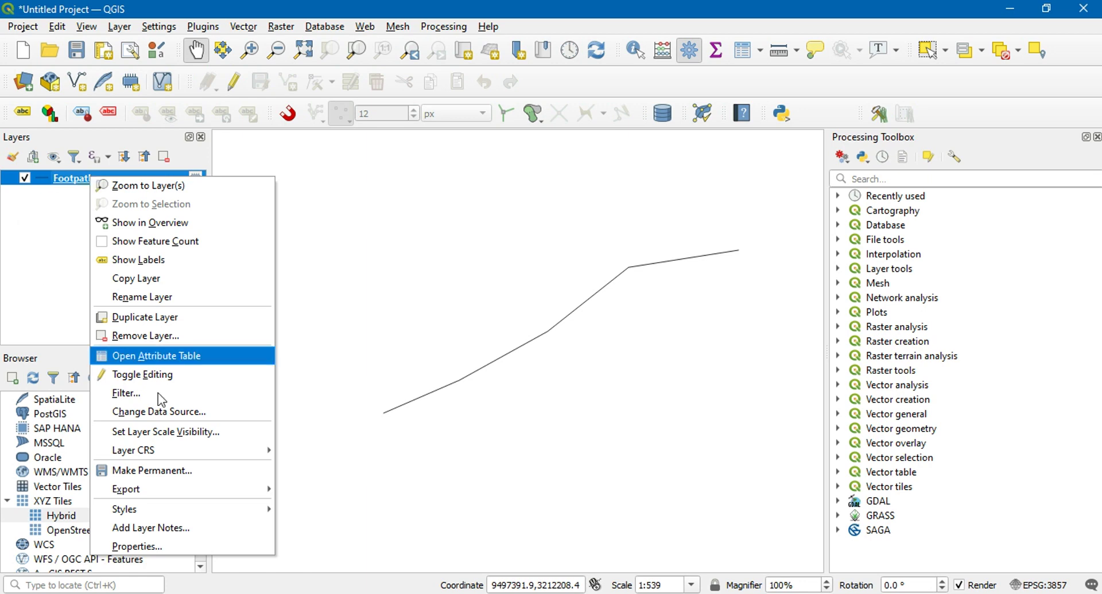
{"action": "left_click", "coordinate": [139, 545]}
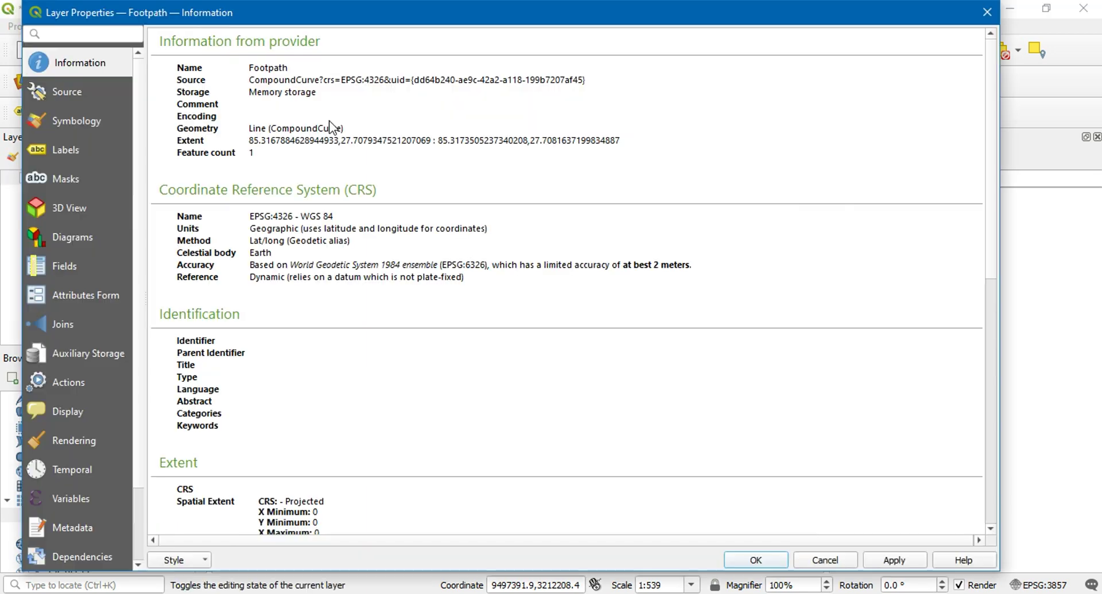
{"action": "left_click", "coordinate": [89, 117]}
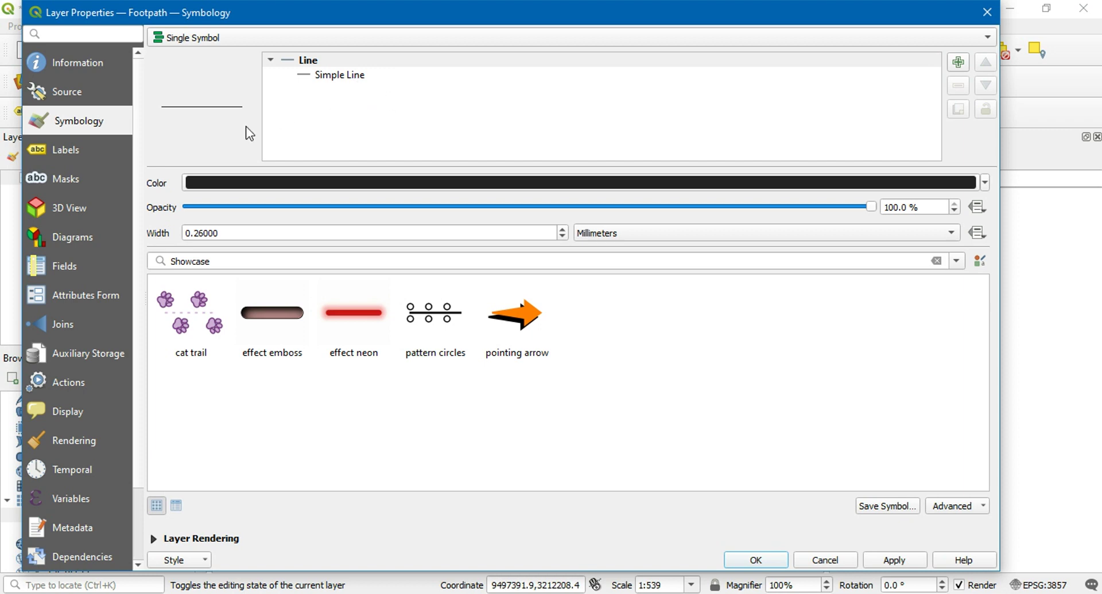
{"action": "left_click", "coordinate": [367, 78]}
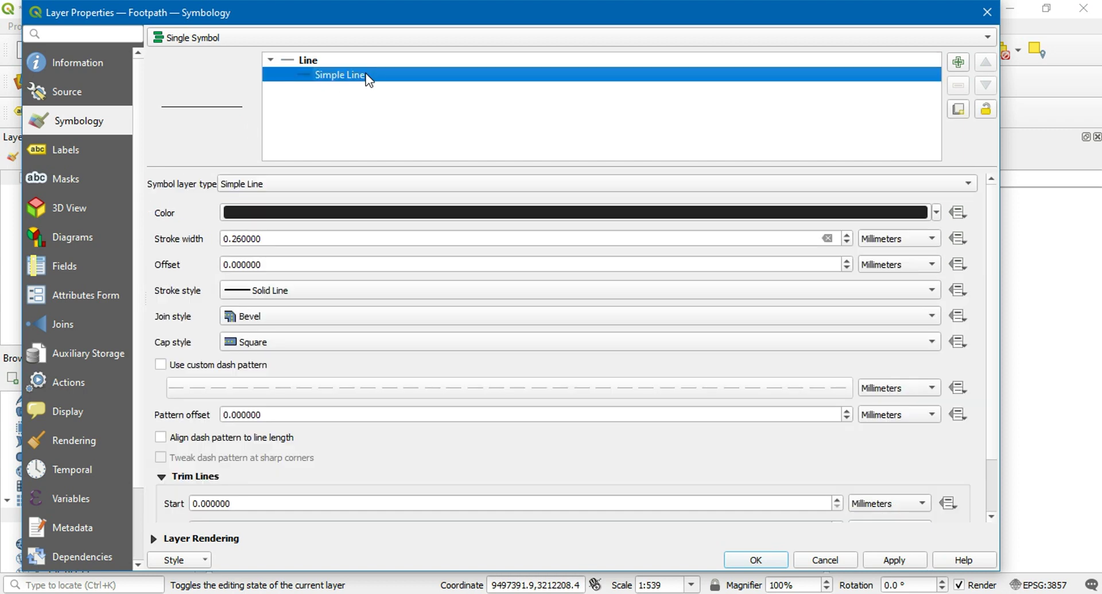
{"action": "left_click", "coordinate": [270, 183]}
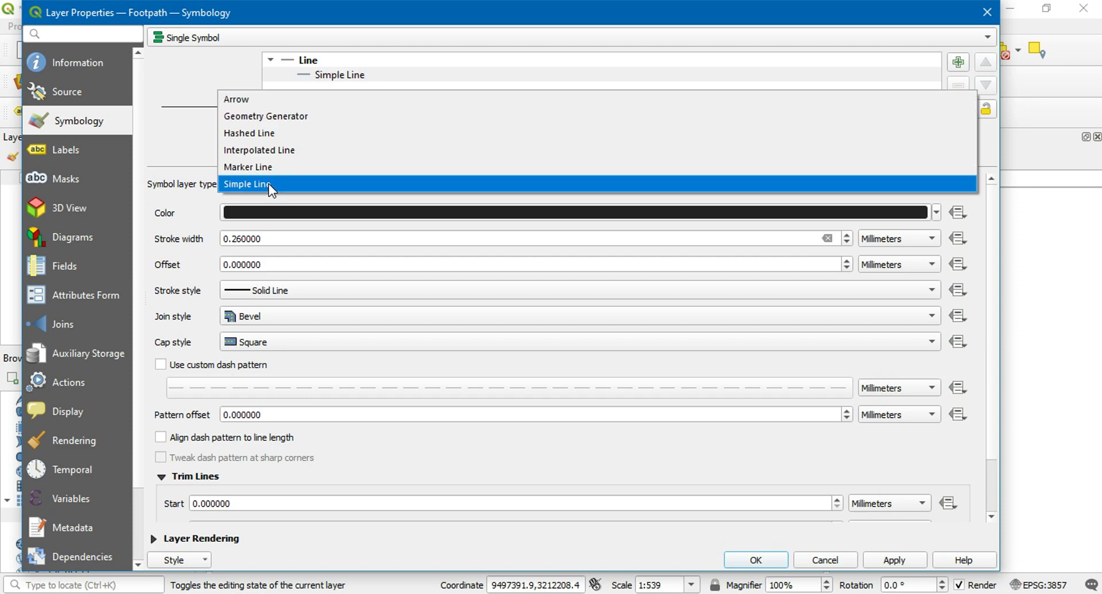
{"action": "left_click", "coordinate": [268, 167]}
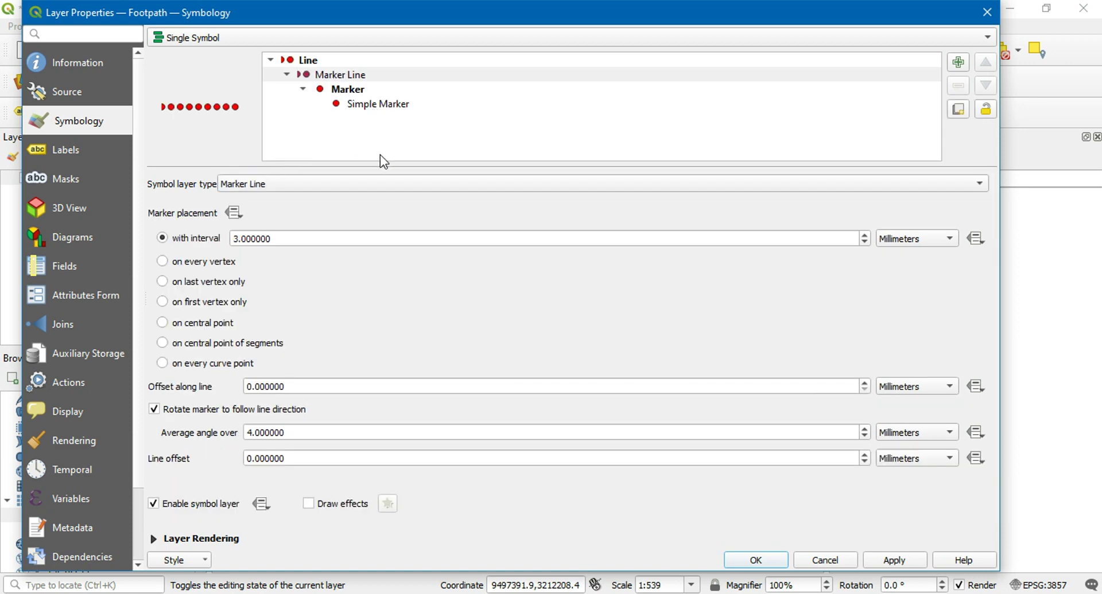
Change the marker line's Simple Marker to an SVG Marker
{"action": "left_click", "coordinate": [371, 109]}
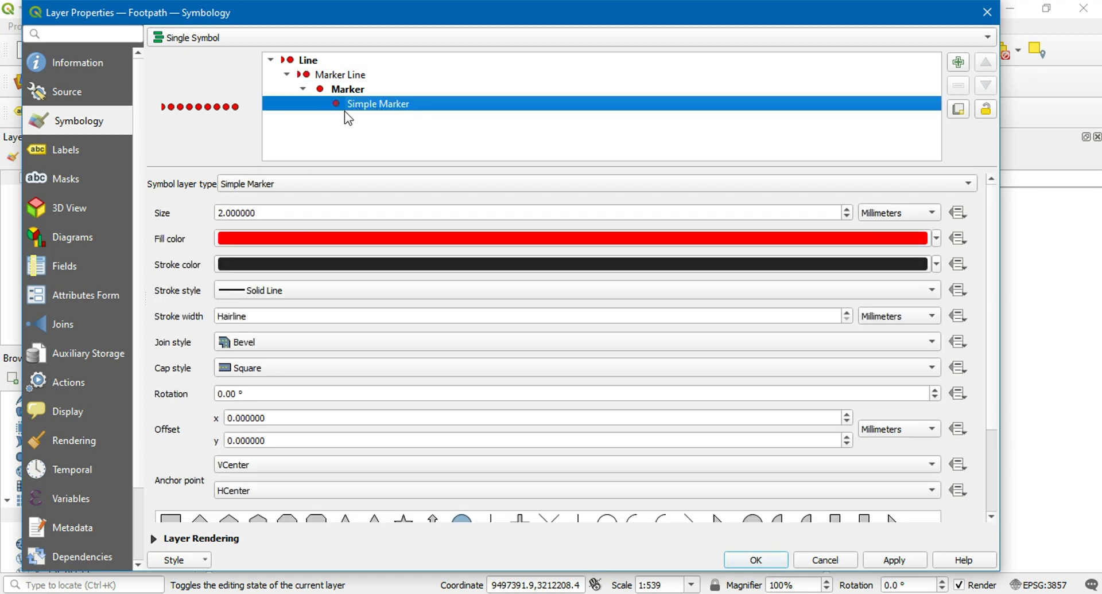
{"action": "left_click", "coordinate": [286, 182]}
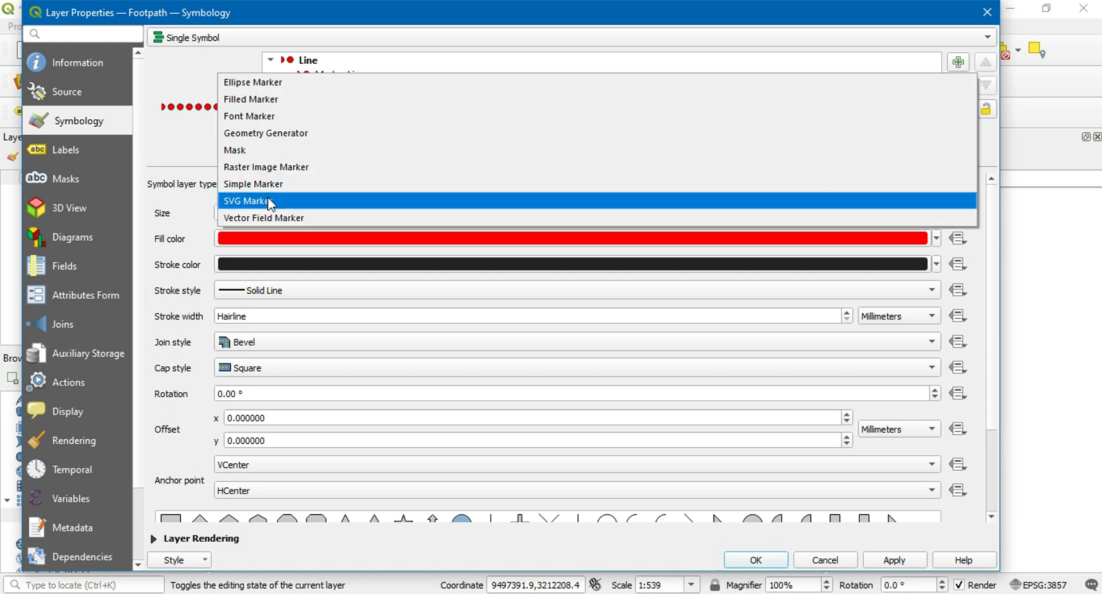
{"action": "left_click", "coordinate": [270, 202]}
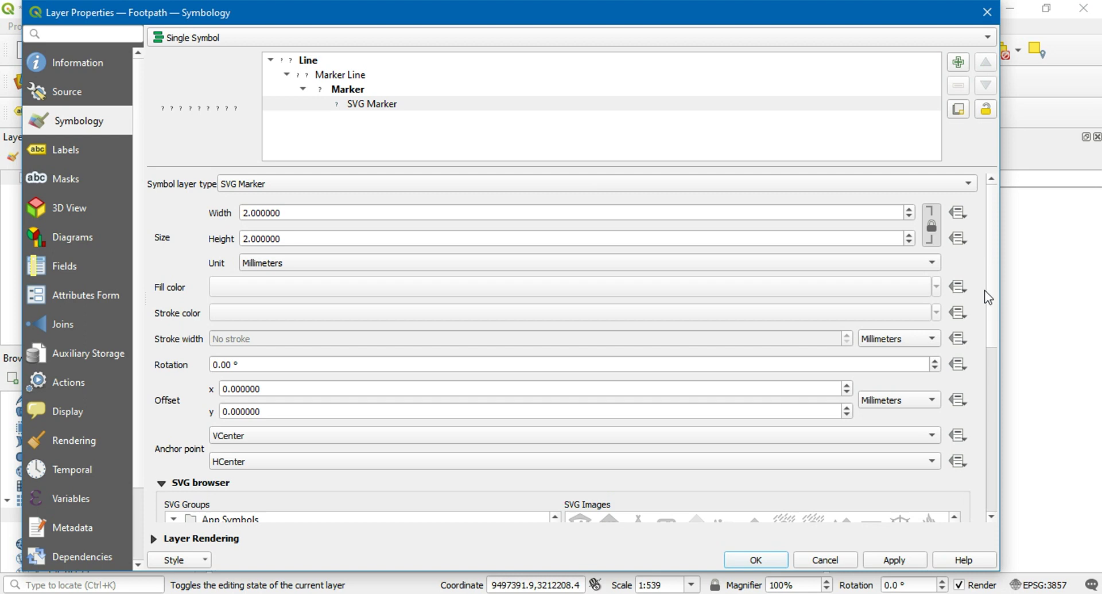
Pick the footprint image from the SVG Files group as the marker and apply it
{"action": "scroll", "coordinate": [984, 290], "scroll_direction": "down", "scroll_amount": 2}
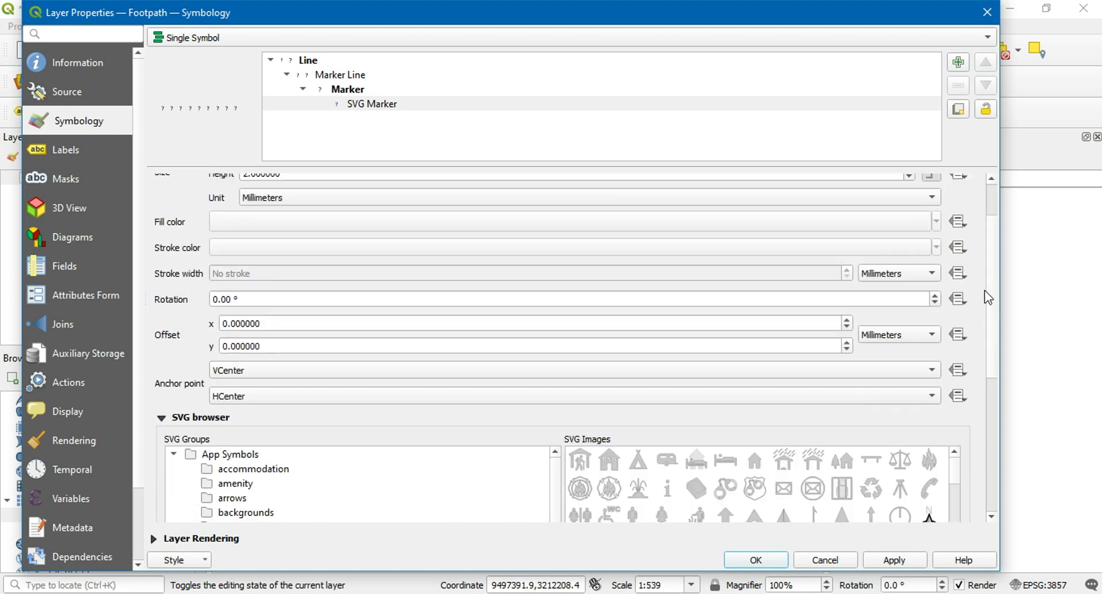
{"action": "scroll", "coordinate": [992, 294], "scroll_direction": "down", "scroll_amount": 6}
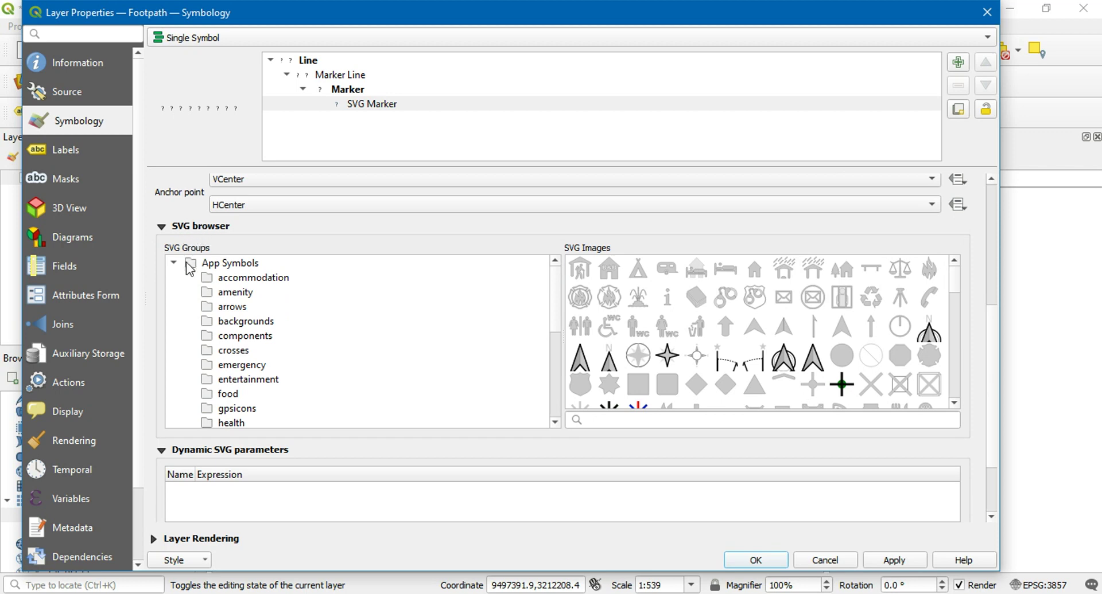
{"action": "left_click", "coordinate": [173, 263]}
{"action": "left_click", "coordinate": [218, 293]}
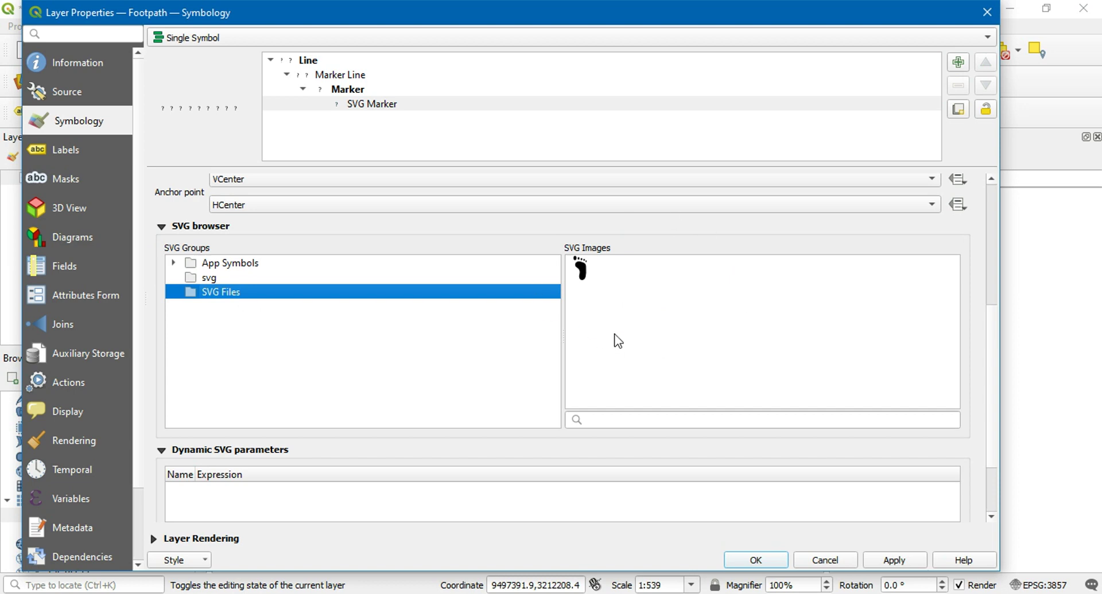
{"action": "left_click", "coordinate": [581, 269]}
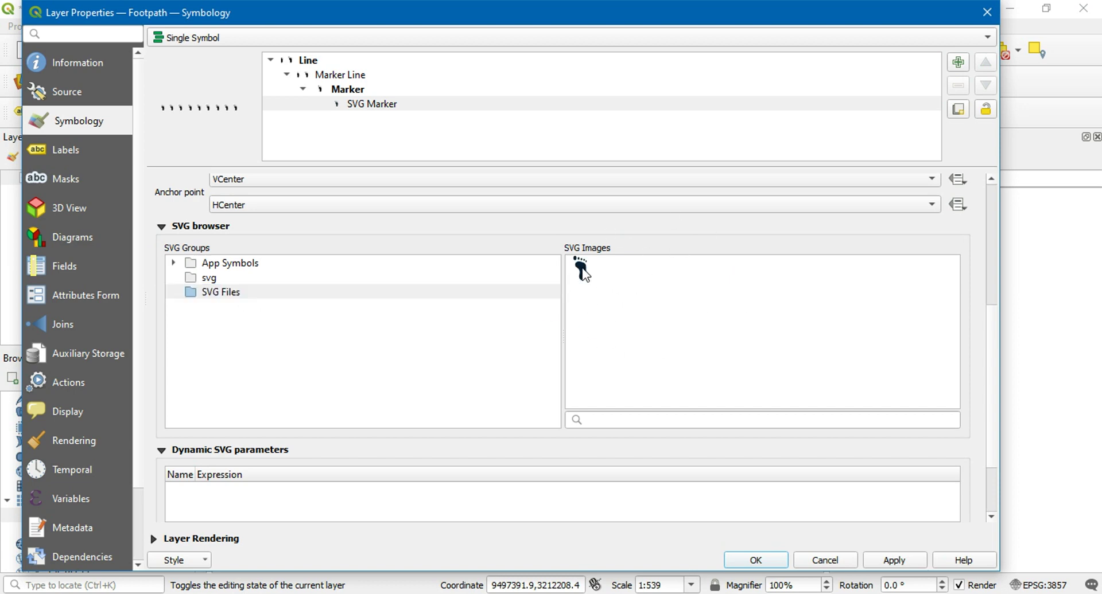
{"action": "left_click", "coordinate": [895, 559]}
{"action": "left_click_drag", "start_coordinate": [770, 17], "coordinate": [779, 502]}
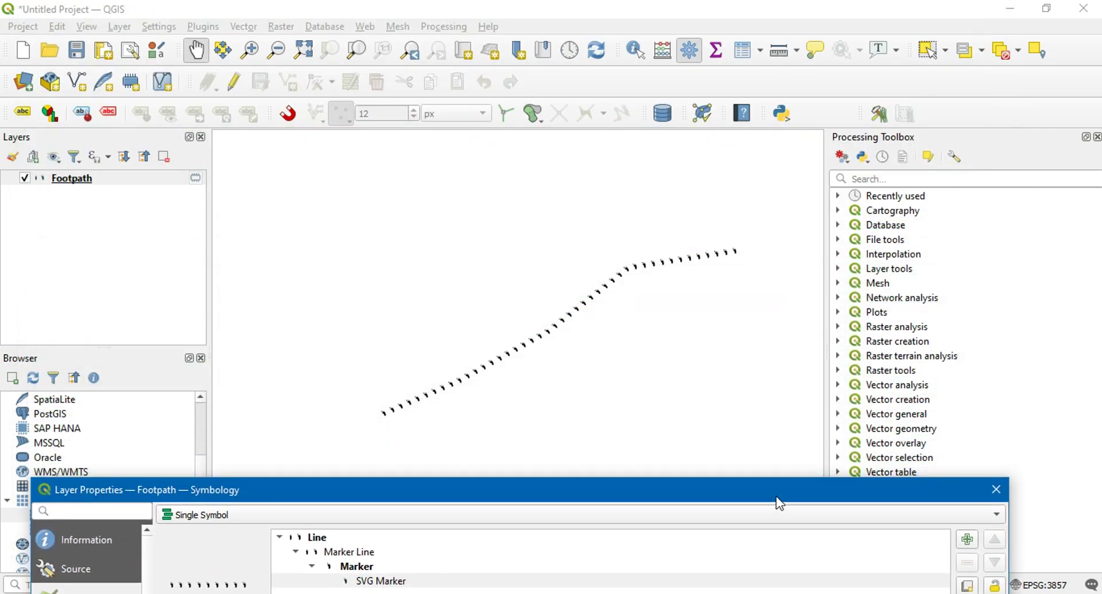
Set the footprint SVG marker width to 5 mm, with locked height following, and apply
{"action": "left_click_drag", "start_coordinate": [775, 496], "coordinate": [777, 51]}
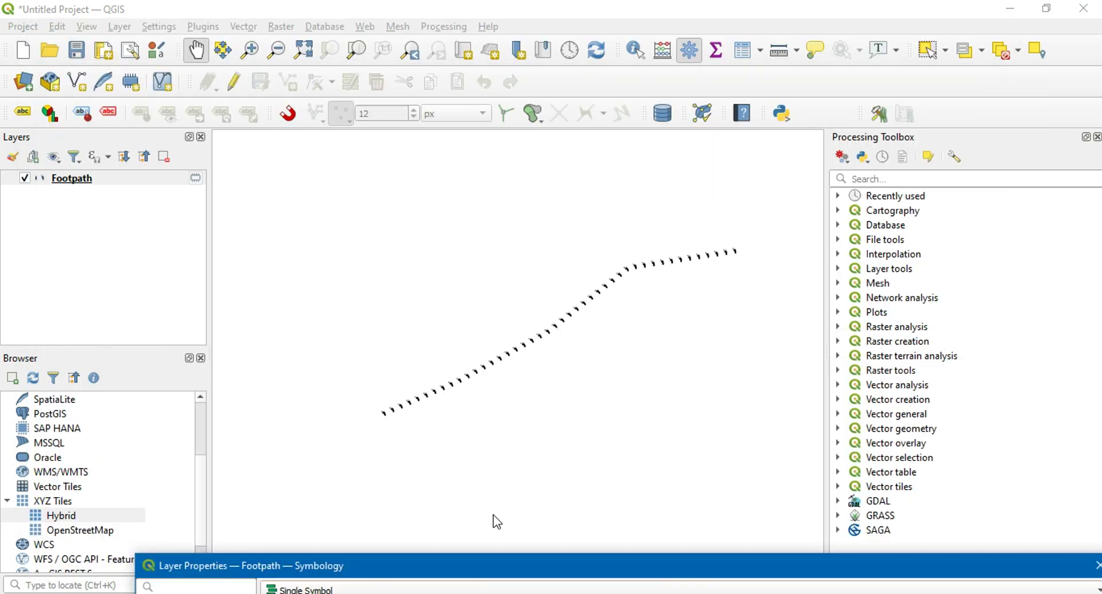
{"action": "left_click_drag", "start_coordinate": [494, 562], "coordinate": [436, 48]}
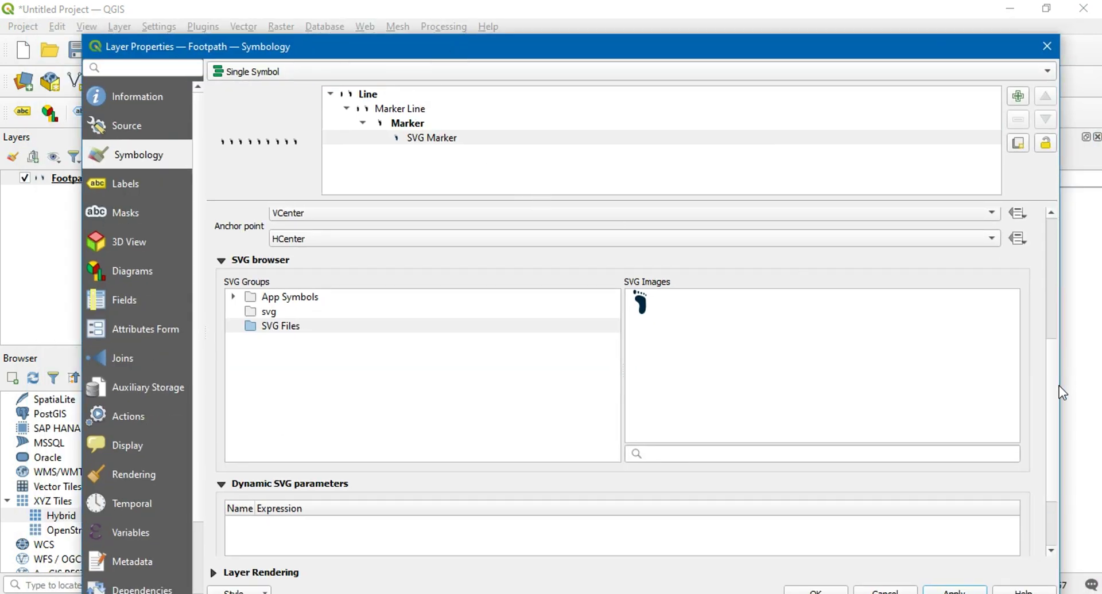
{"action": "left_click_drag", "start_coordinate": [1044, 369], "coordinate": [1014, 258]}
{"action": "left_click_drag", "start_coordinate": [352, 251], "coordinate": [237, 222]}
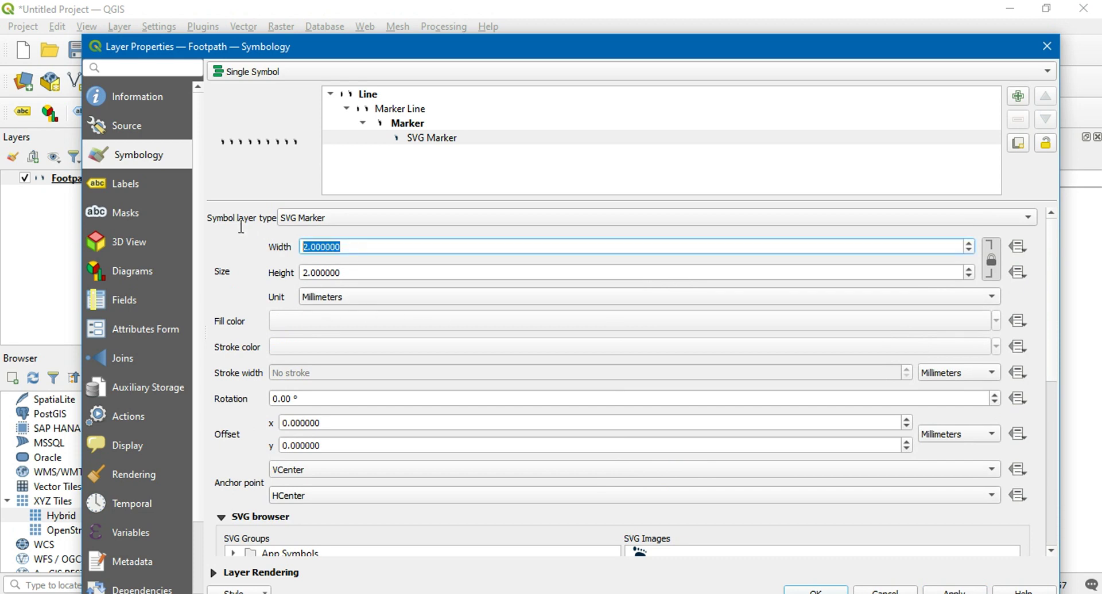
{"action": "type", "text": "5"}
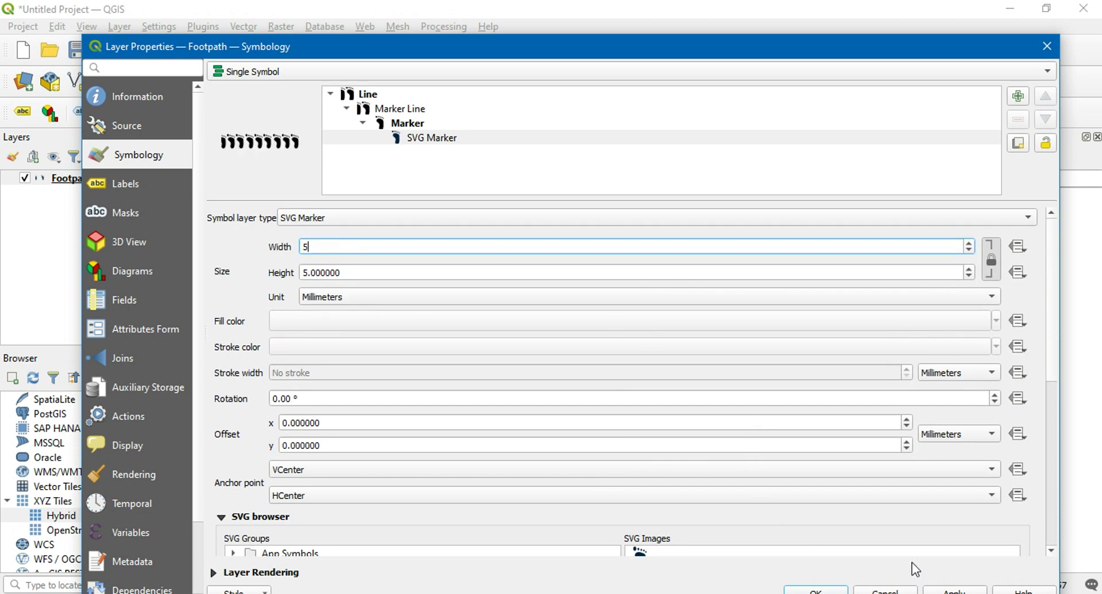
{"action": "left_click", "coordinate": [954, 589]}
{"action": "left_click_drag", "start_coordinate": [903, 59], "coordinate": [876, 499]}
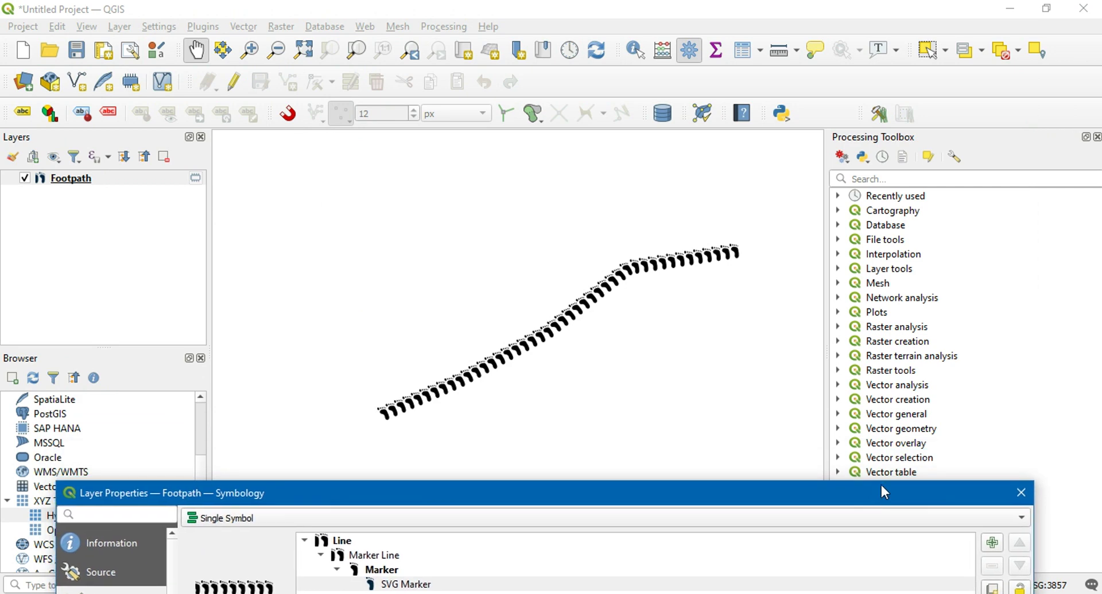
{"action": "left_click_drag", "start_coordinate": [880, 483], "coordinate": [848, 31]}
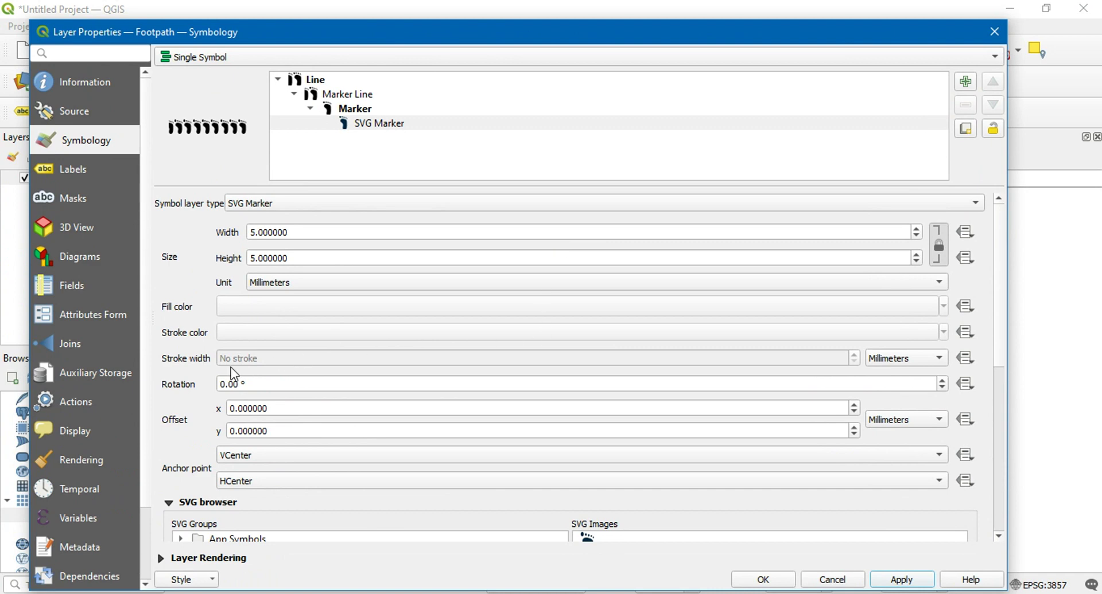
Rotate the footprint SVG markers by 90° and apply
{"action": "left_click", "coordinate": [249, 383]}
{"action": "type", "text": "90"}
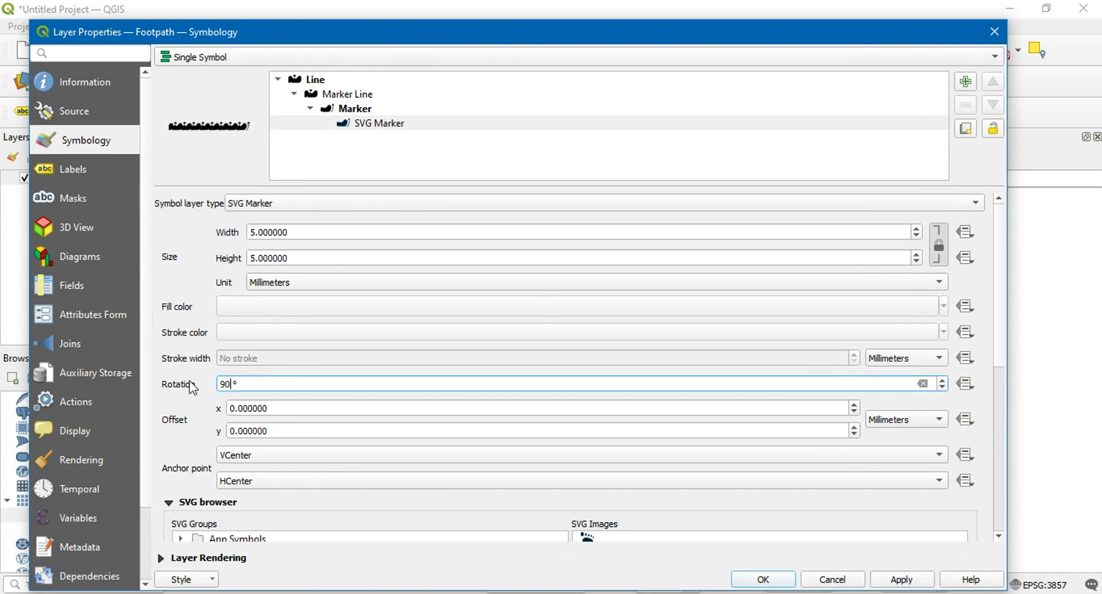
{"action": "left_click", "coordinate": [904, 578]}
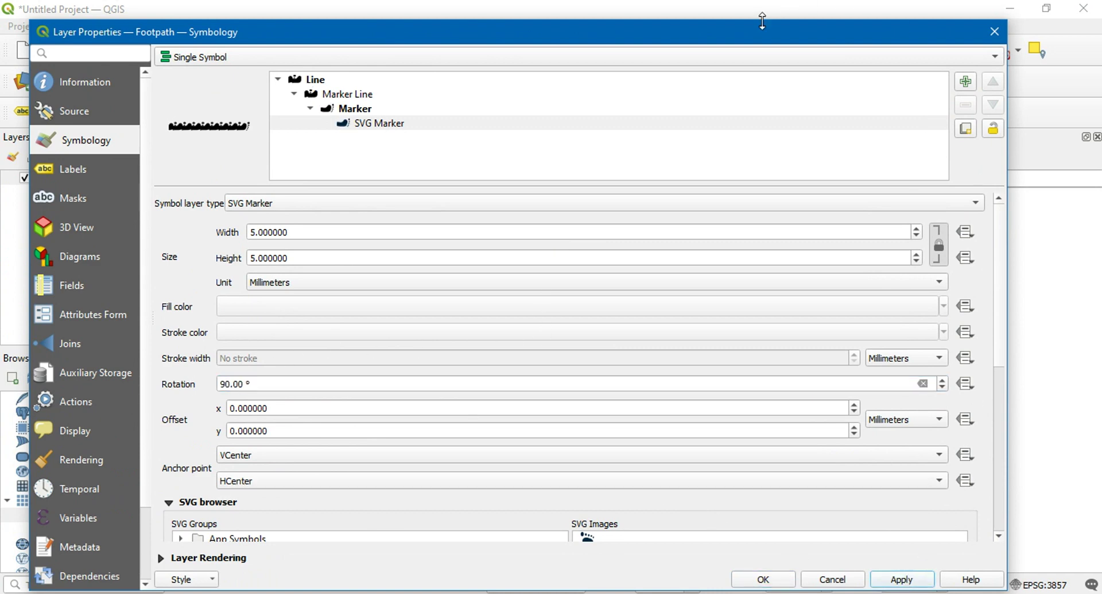
{"action": "left_click_drag", "start_coordinate": [763, 32], "coordinate": [811, 19]}
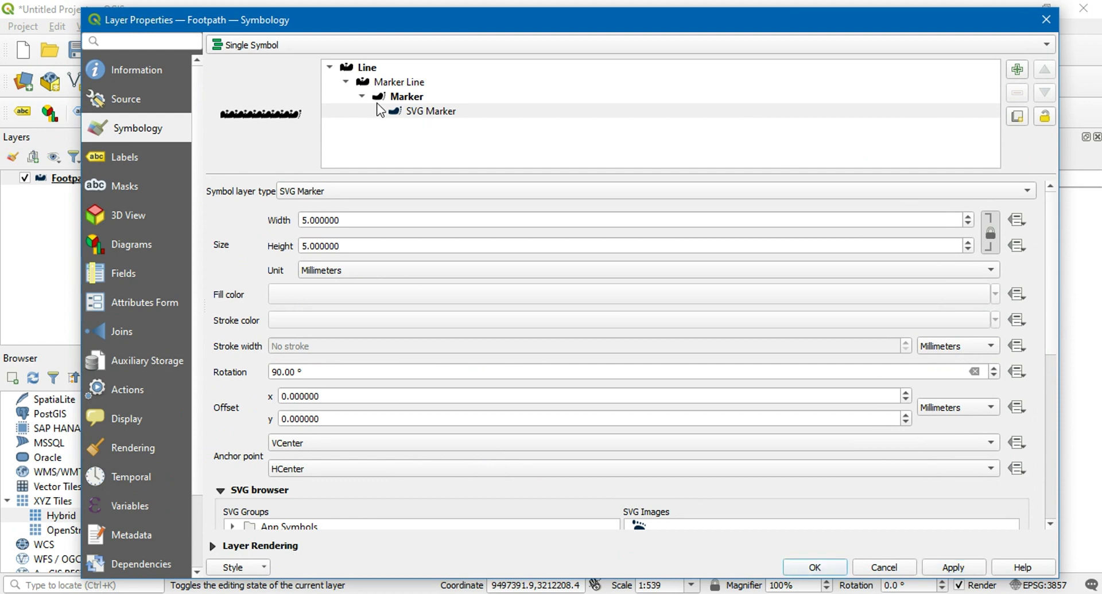
Change the Marker Line interval from 3 mm to 10 mm, apply, and confirm with OK
{"action": "left_click", "coordinate": [380, 83]}
{"action": "left_click_drag", "start_coordinate": [344, 248], "coordinate": [233, 239]}
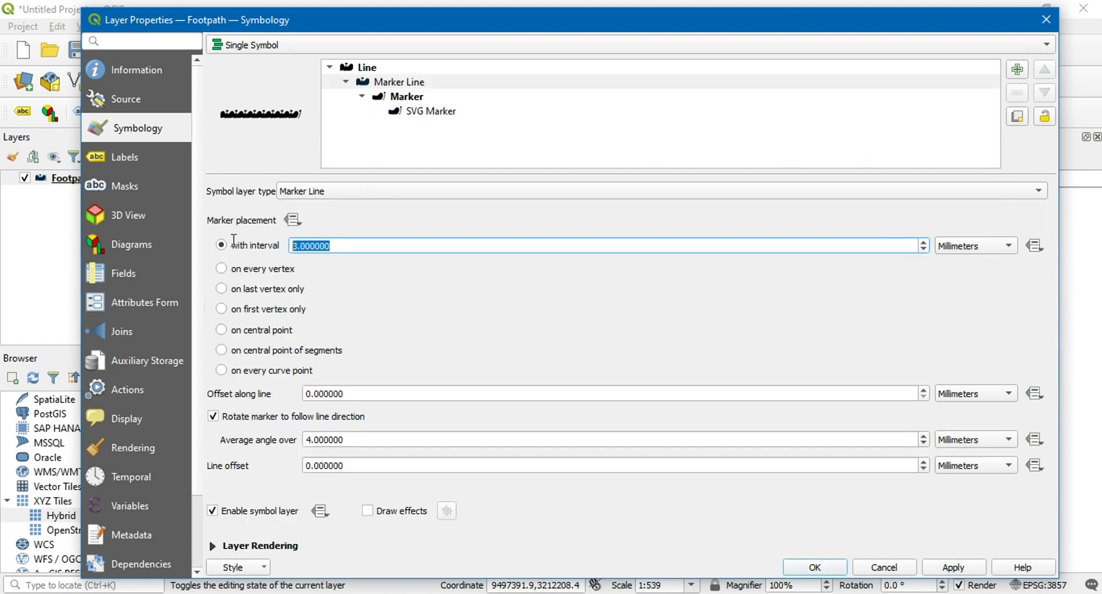
{"action": "type", "text": "10"}
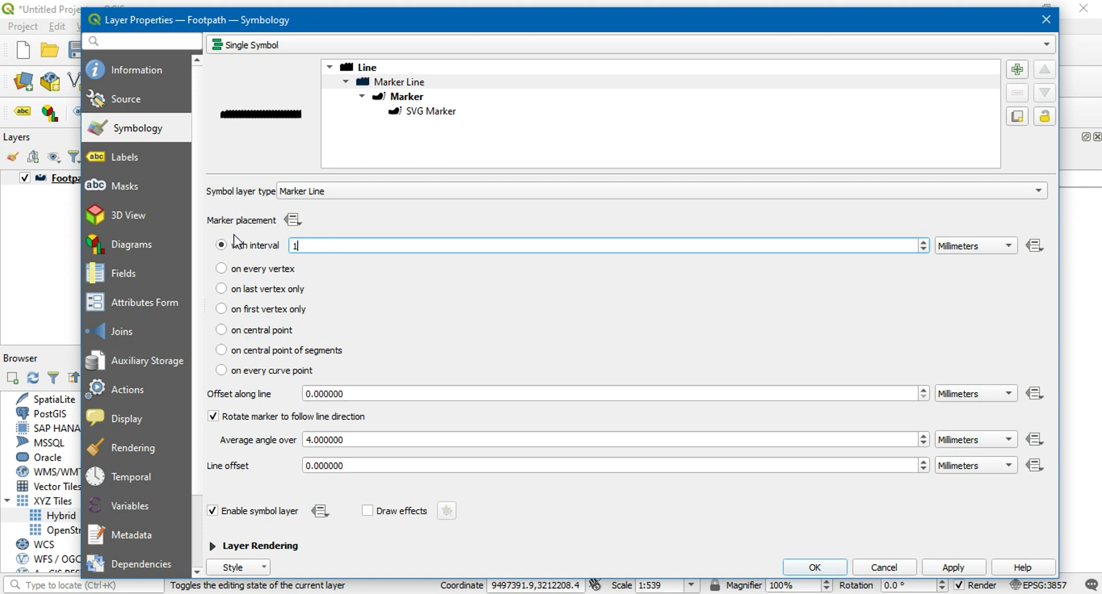
{"action": "left_click", "coordinate": [960, 571]}
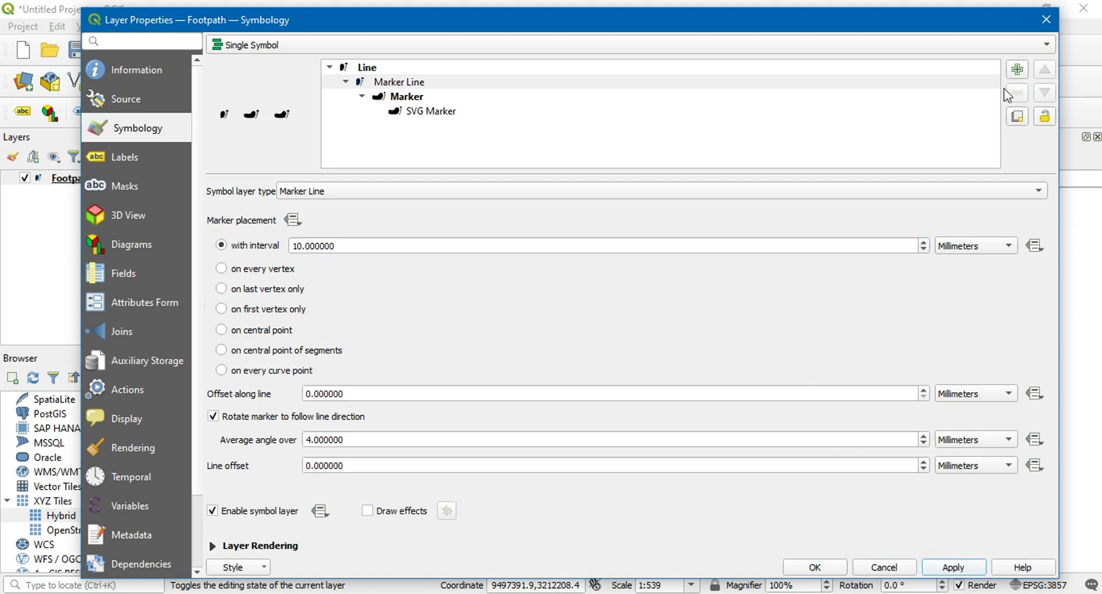
{"action": "left_click_drag", "start_coordinate": [920, 27], "coordinate": [880, 538]}
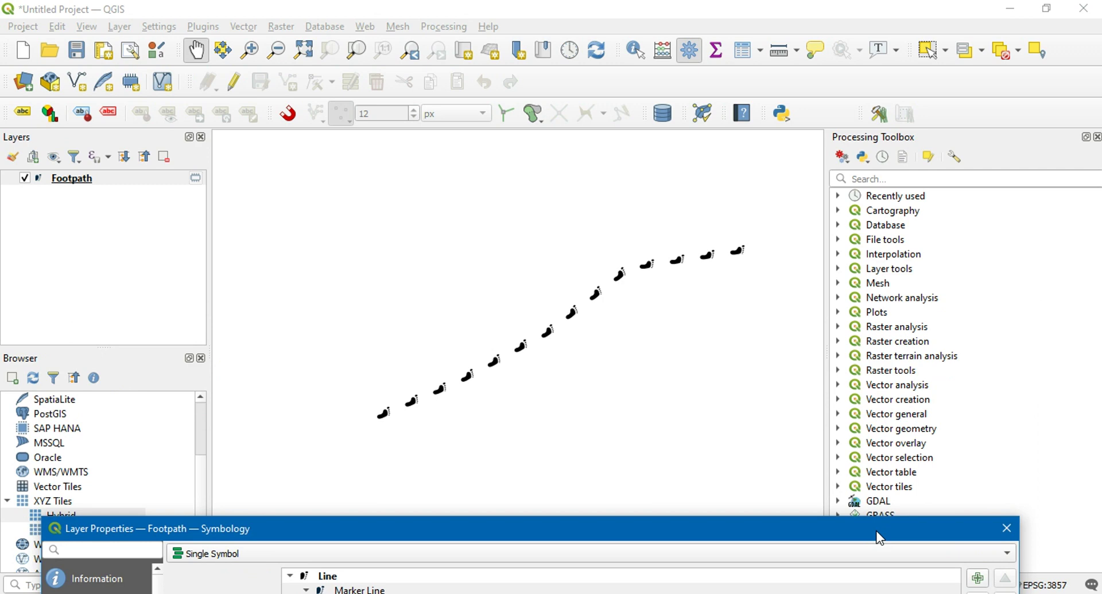
{"action": "left_click_drag", "start_coordinate": [879, 538], "coordinate": [829, 43]}
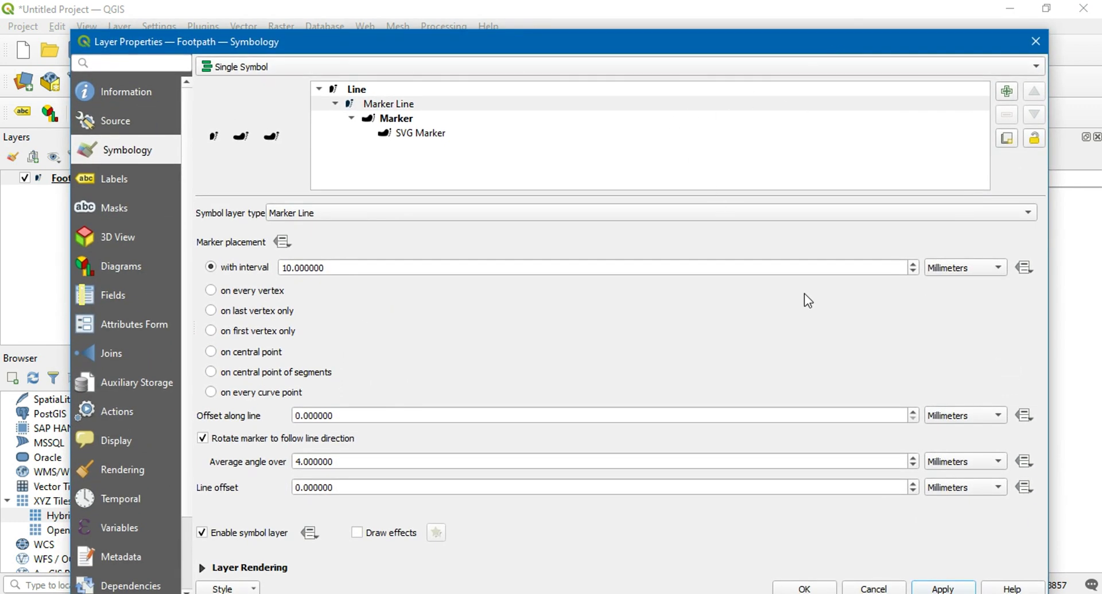
{"action": "left_click", "coordinate": [806, 589]}
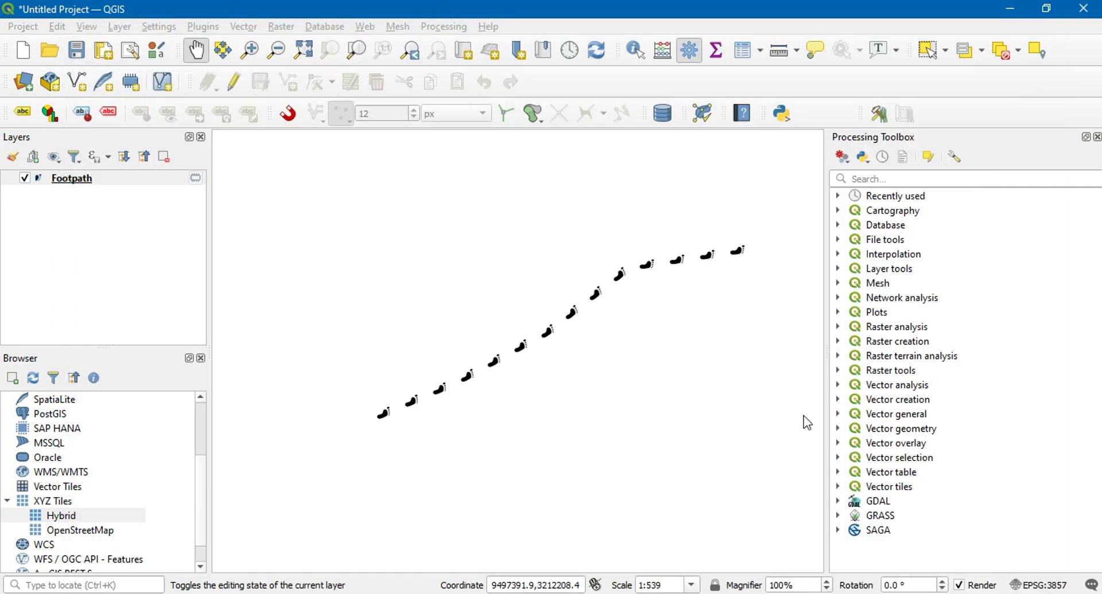